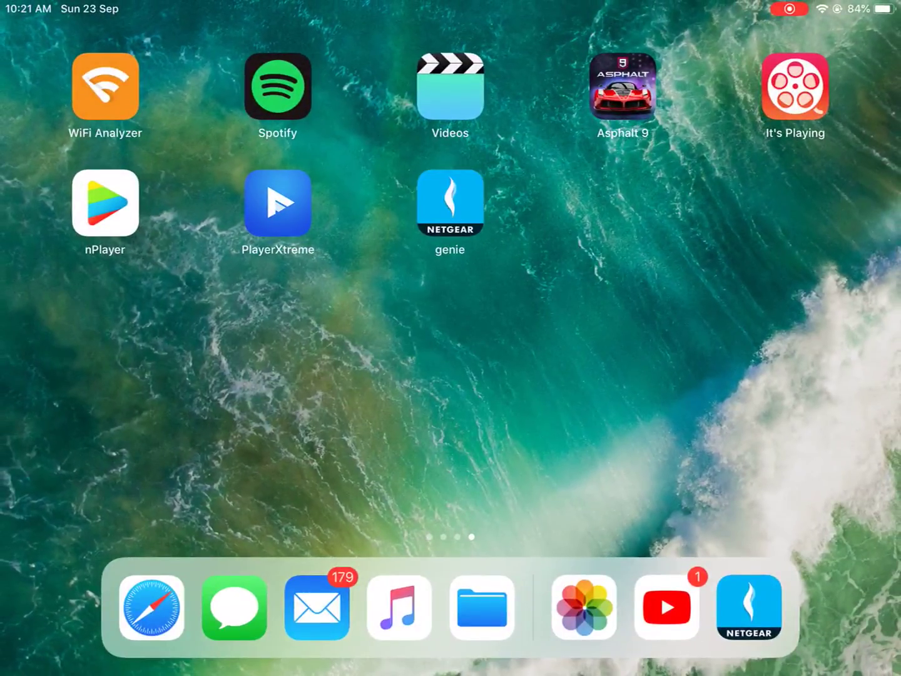
- Check the iPad's device details on the Netgear genie network map
click(450, 203)
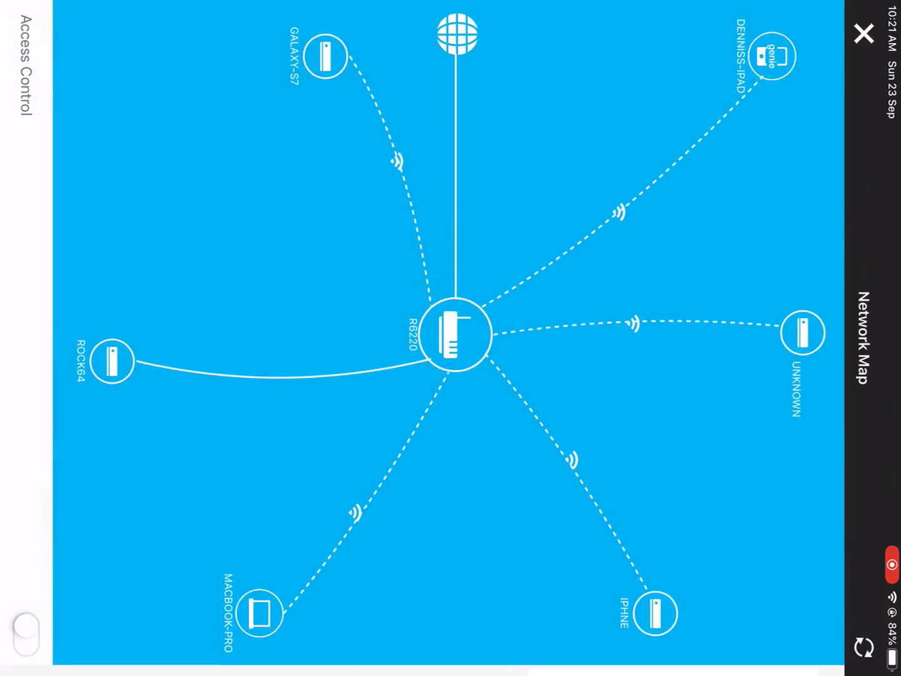
click(772, 58)
click(863, 32)
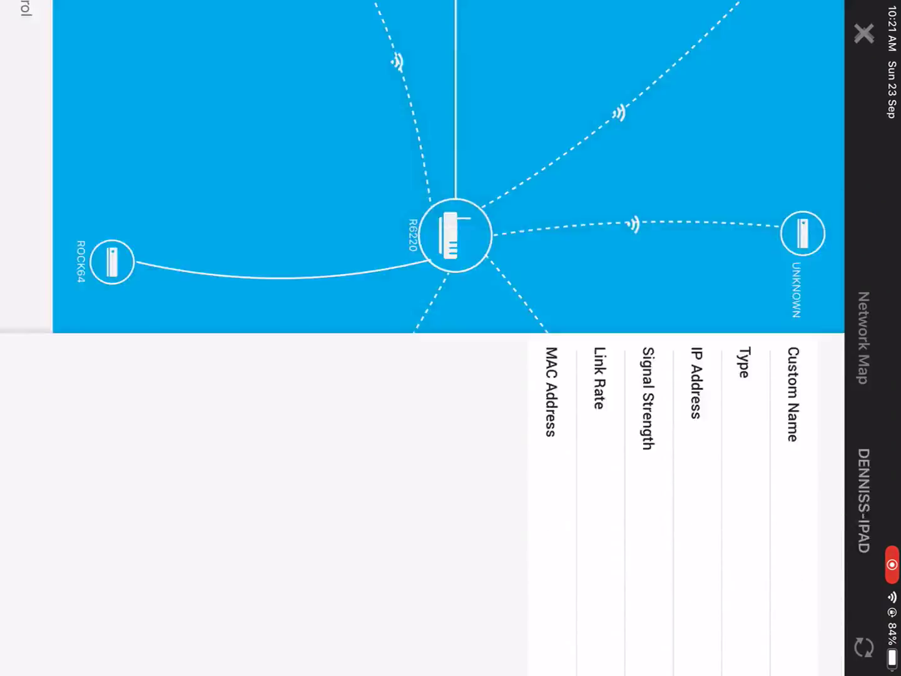
click(864, 33)
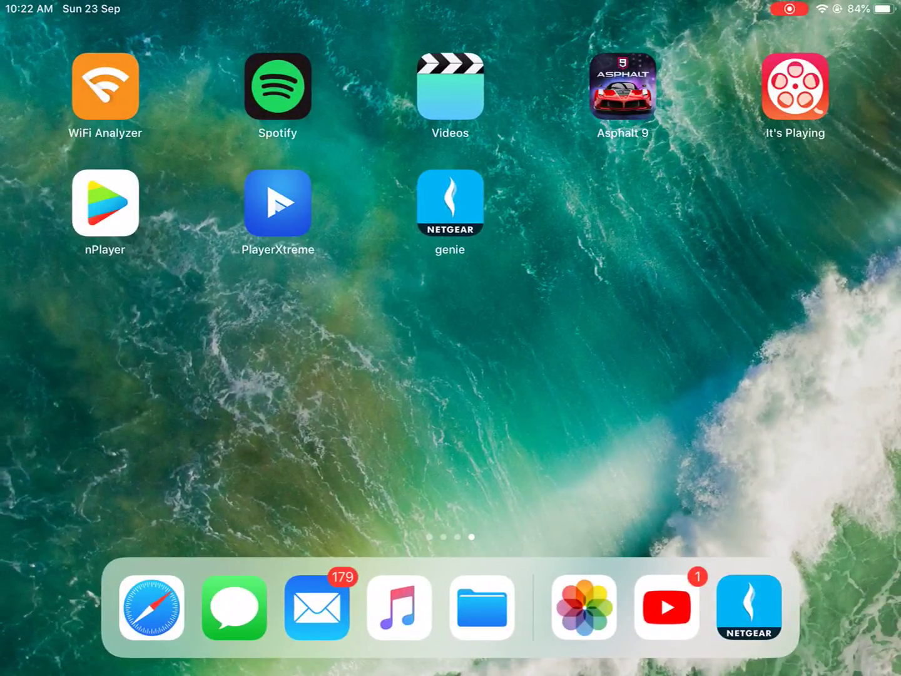
- Download test.mkv from ROCK64 > media > USB in PlayerXtreme and check its ~11 MB/s progress
click(277, 204)
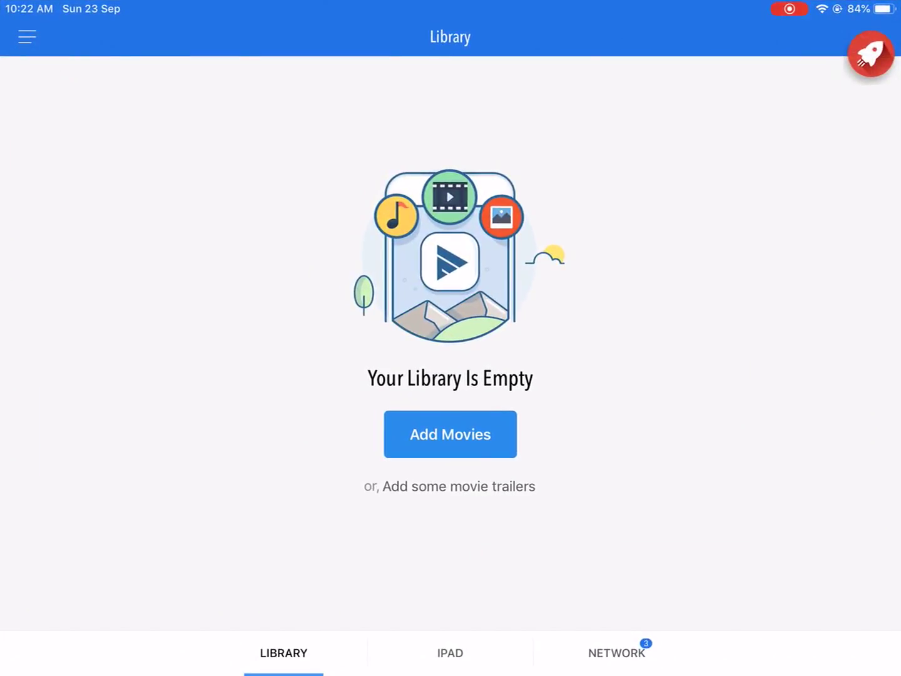
click(617, 653)
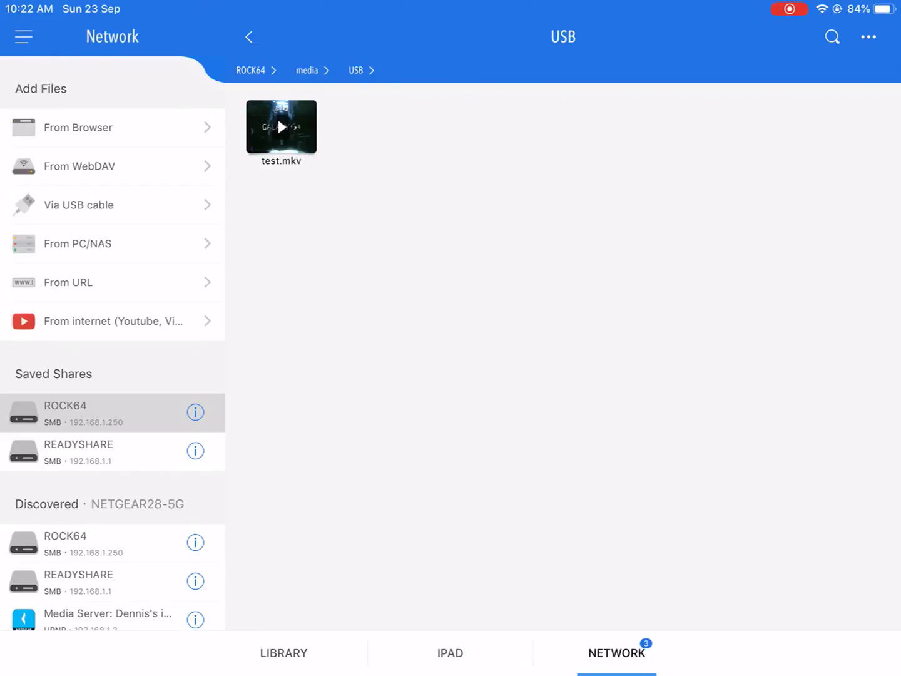
click(281, 126)
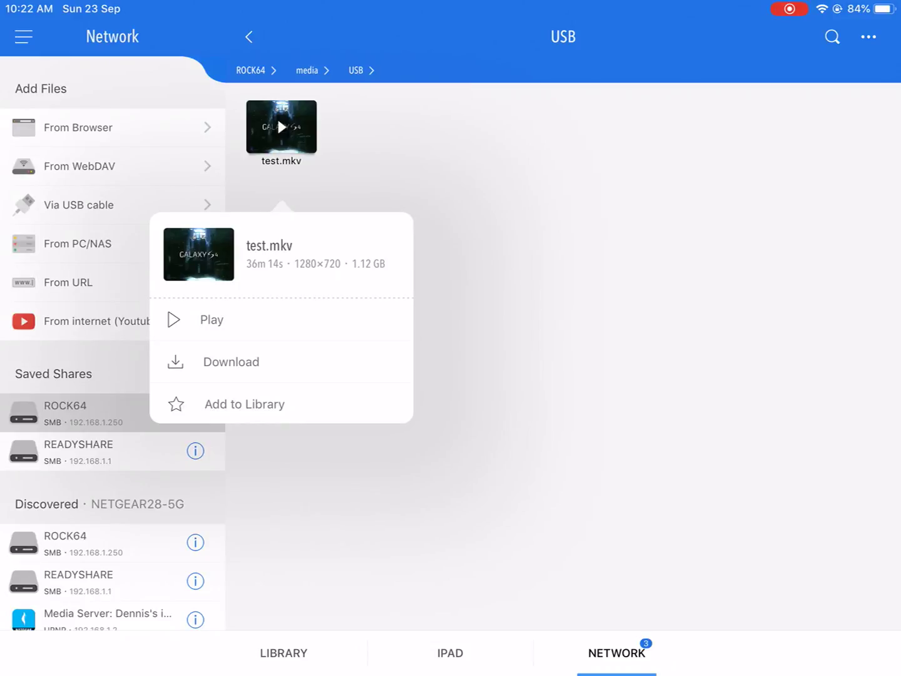
click(244, 404)
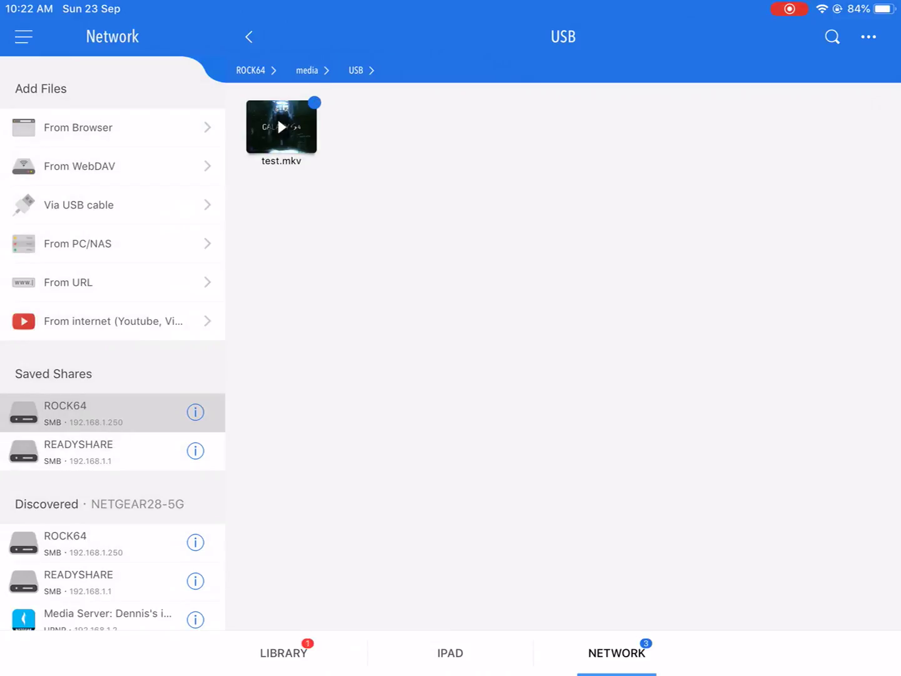
click(285, 652)
click(450, 131)
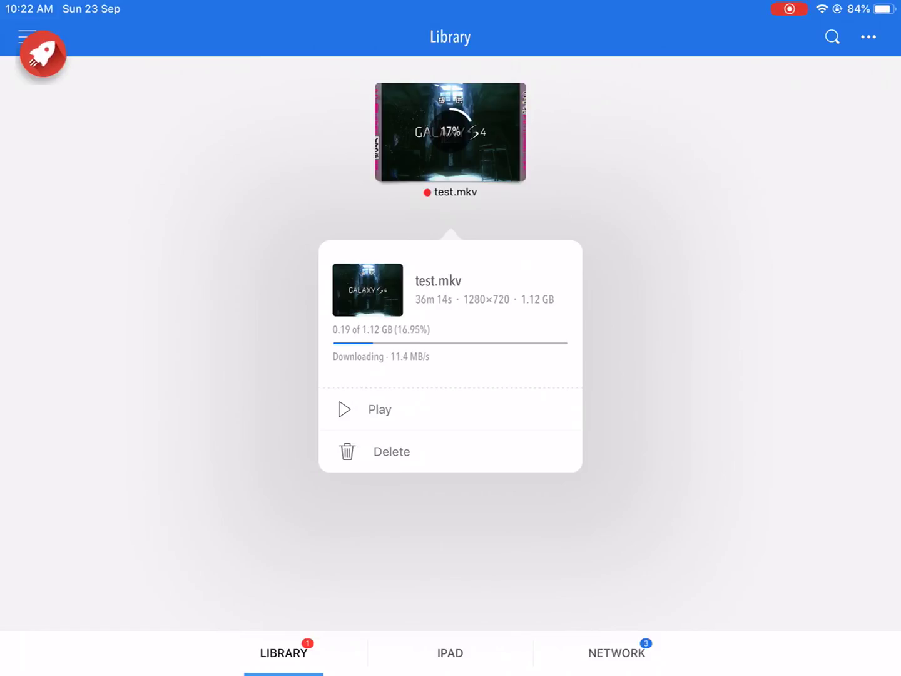
- Delete the partially downloaded test.mkv from the PlayerXtreme library
click(391, 452)
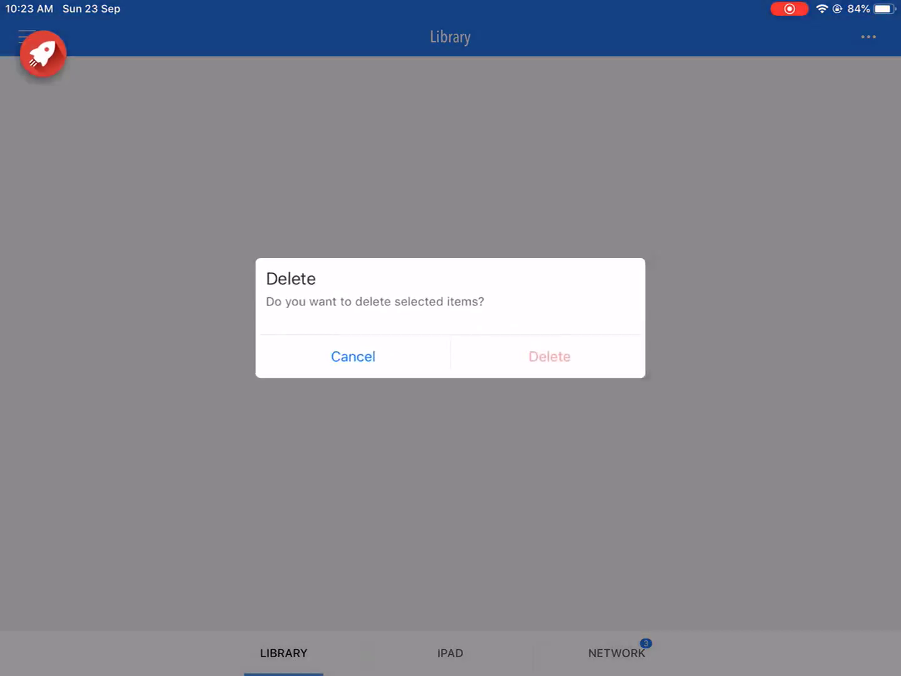
click(549, 357)
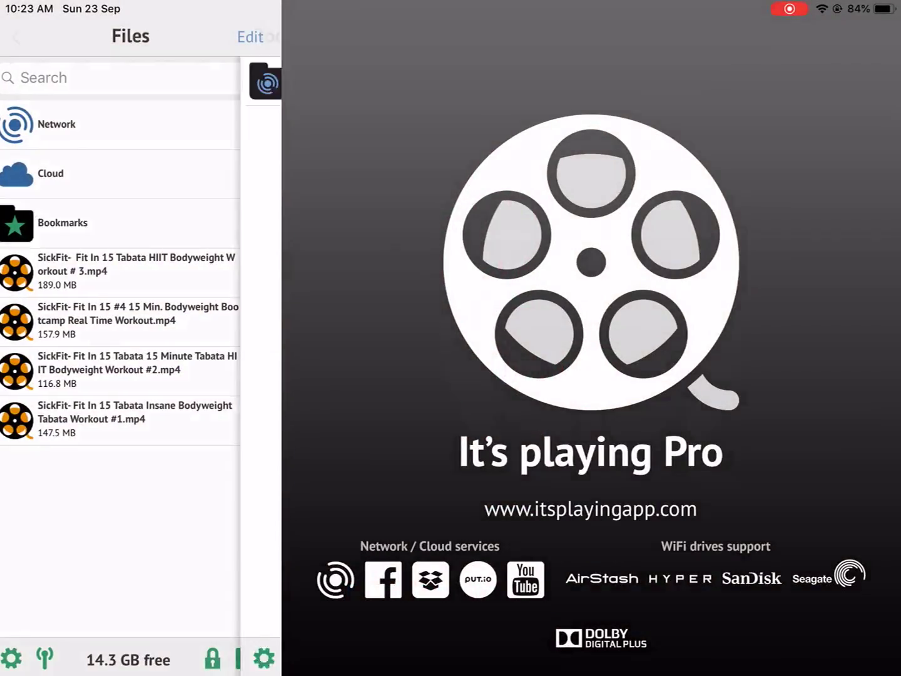
- Play test.mkv from Bookmarks > rock64 > USB at about 9.5 MB/s and show its media settings
click(141, 83)
click(140, 223)
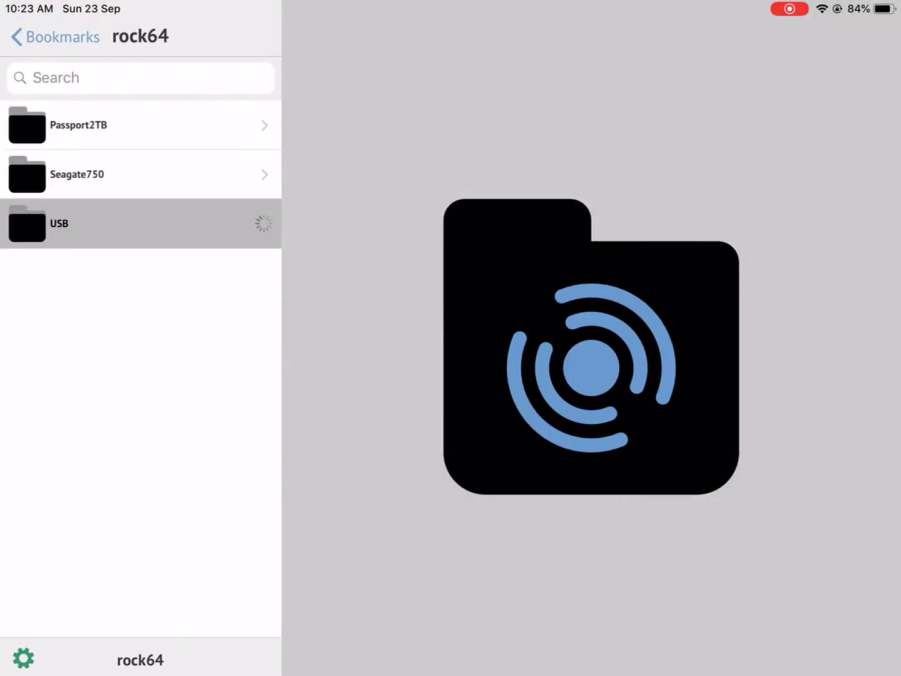
click(141, 125)
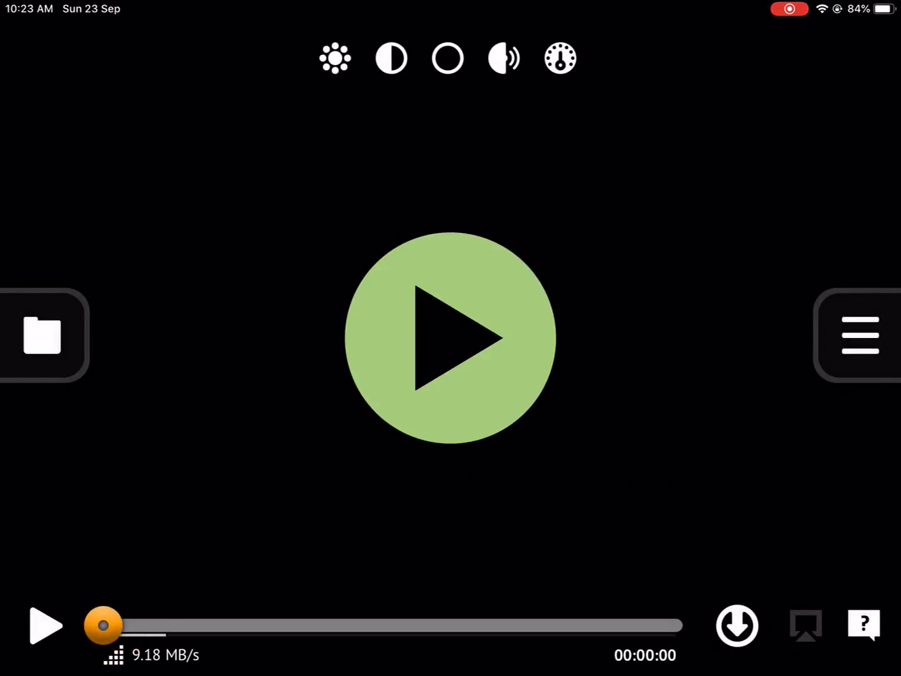
click(505, 59)
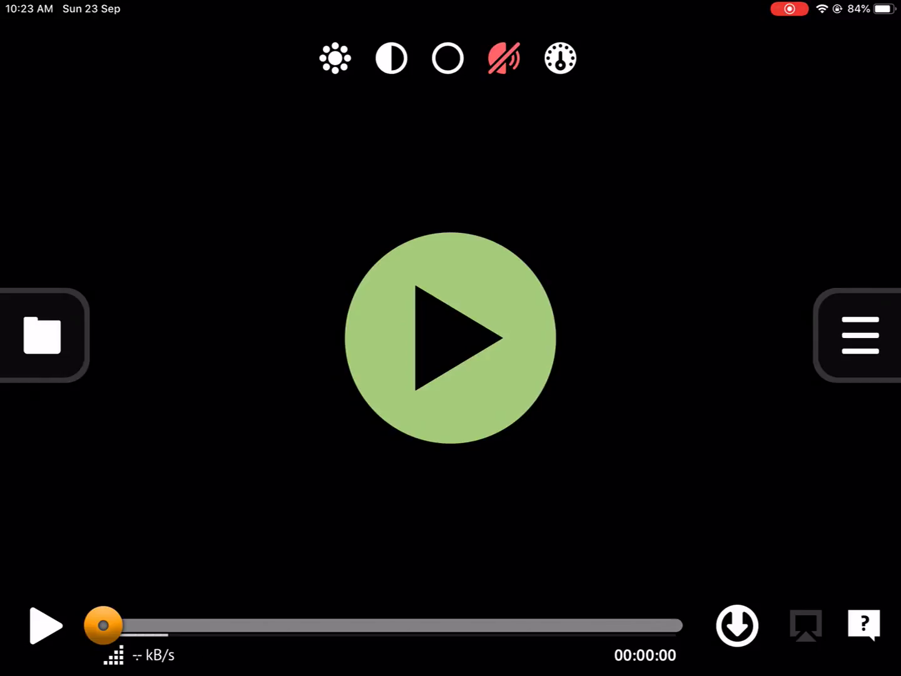
click(861, 335)
scroll(774, 352, down, 5)
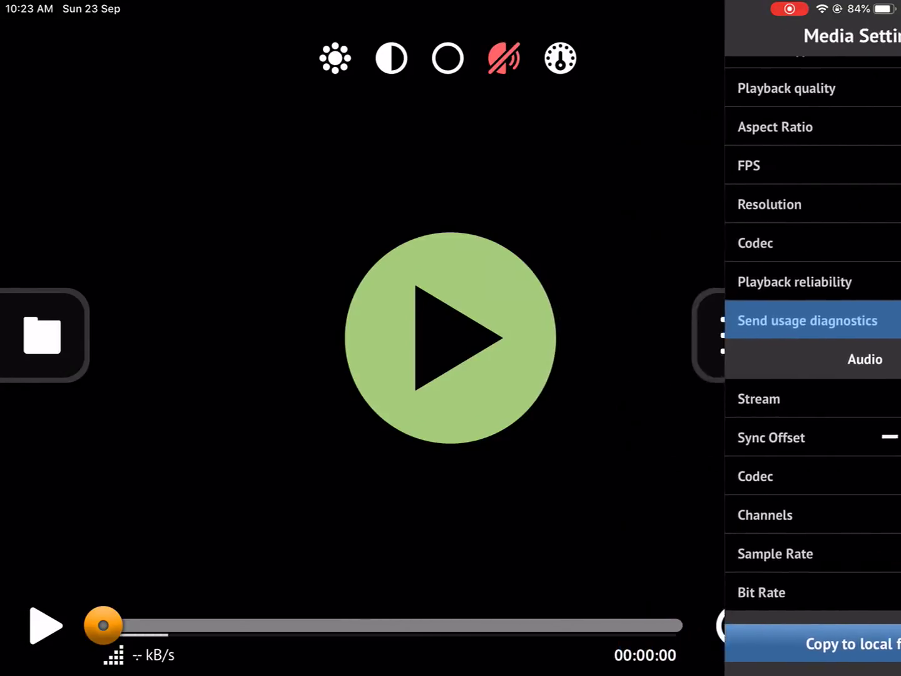
- Copy test.mkv to It's Playing's local storage, reaching 0.3 of 1.0 GB
click(845, 642)
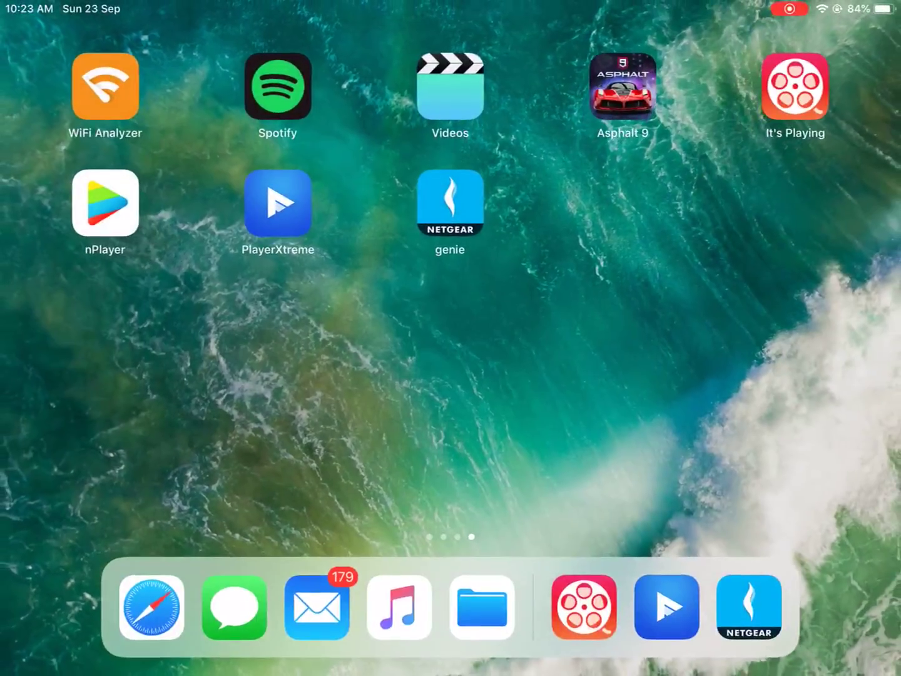
- Download test.mkv from rock64 > media > USB into nPlayer's Documents folder and view the downloads list
click(105, 204)
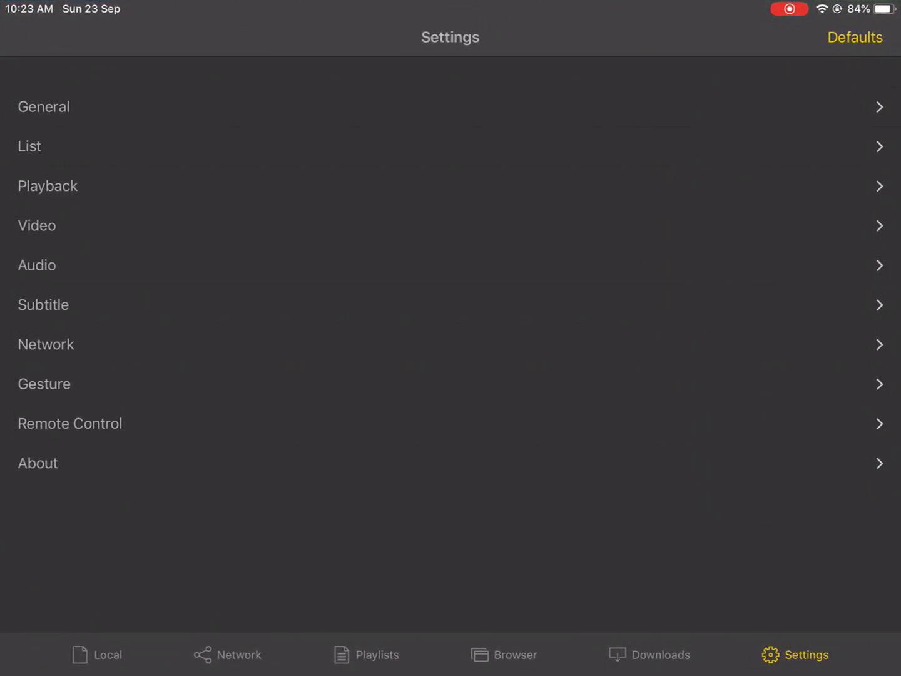
click(228, 654)
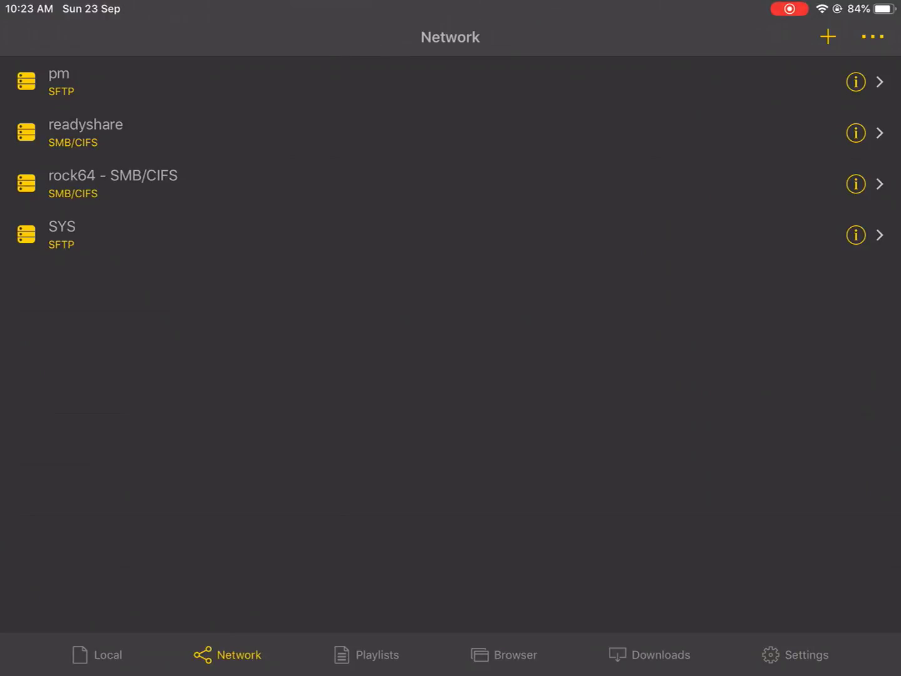
click(113, 184)
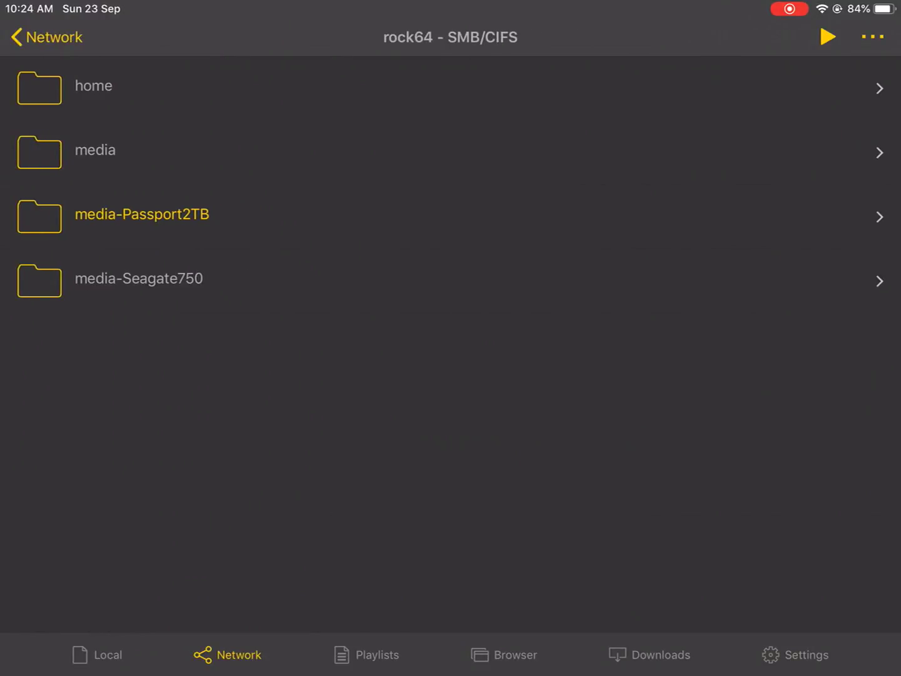
click(95, 149)
click(147, 214)
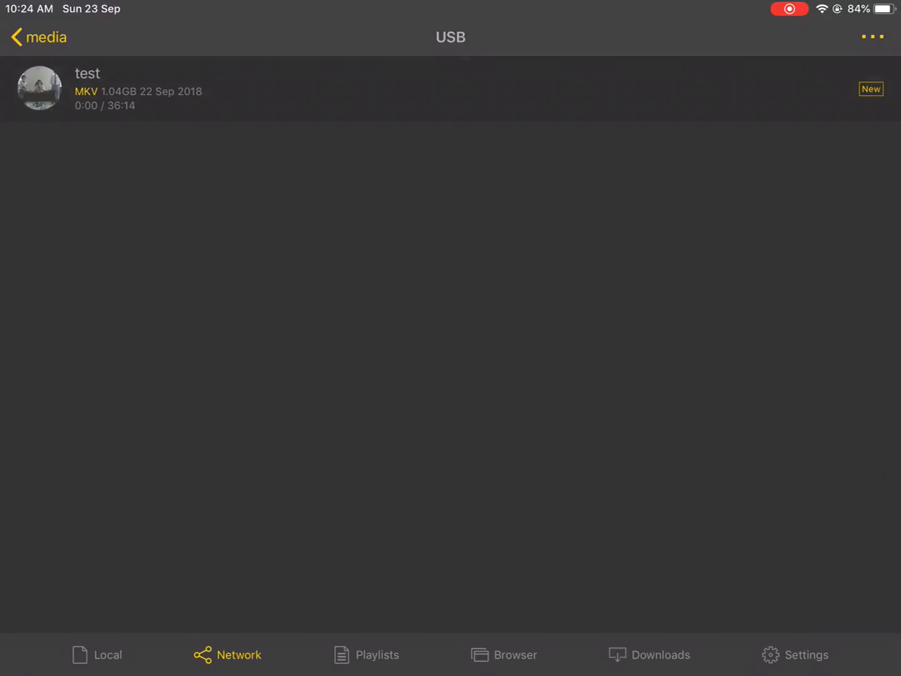
click(345, 88)
click(345, 261)
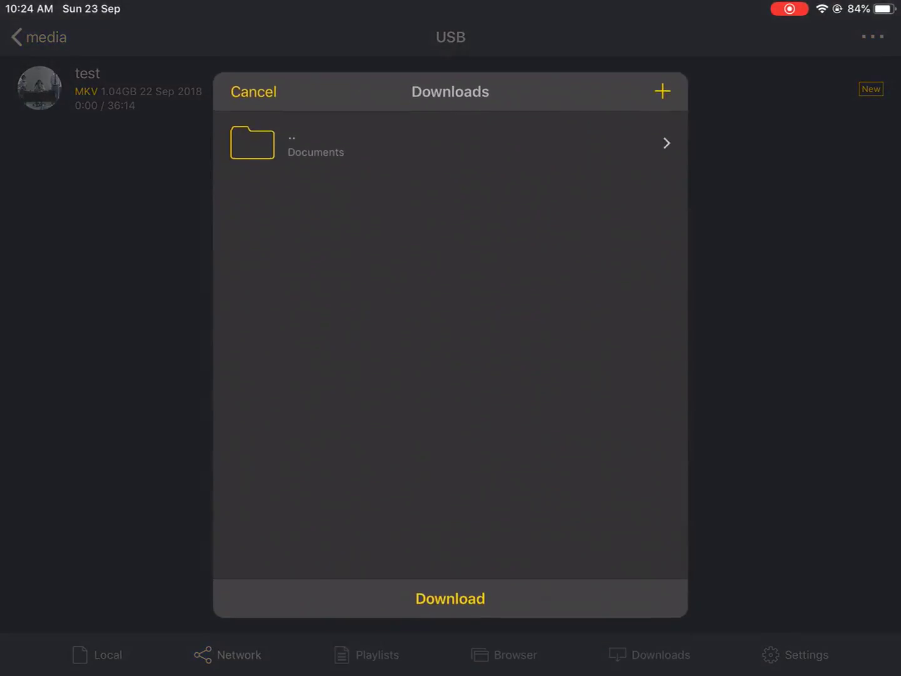
click(451, 130)
click(450, 592)
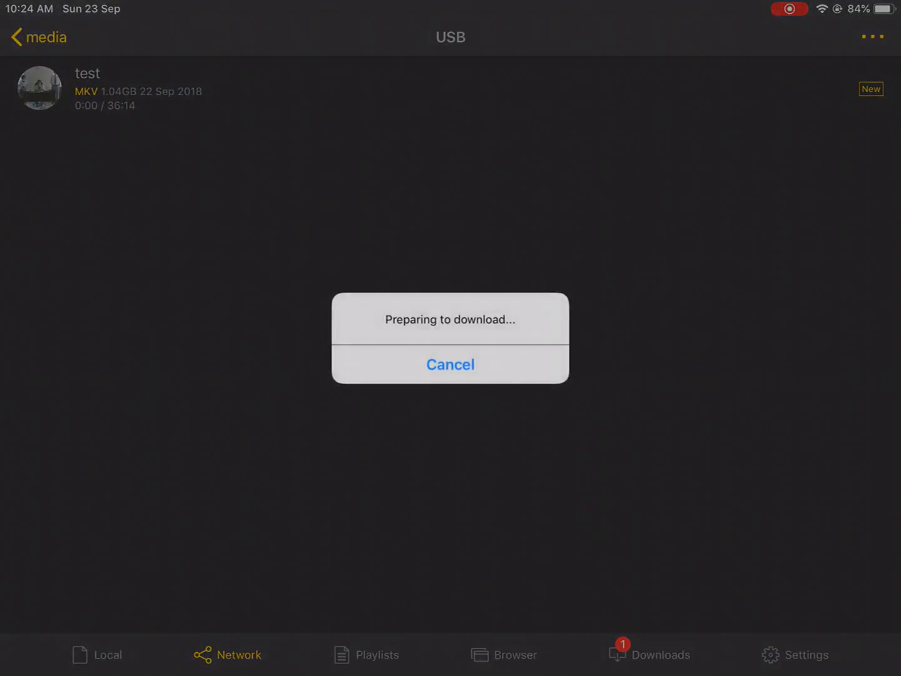
click(648, 655)
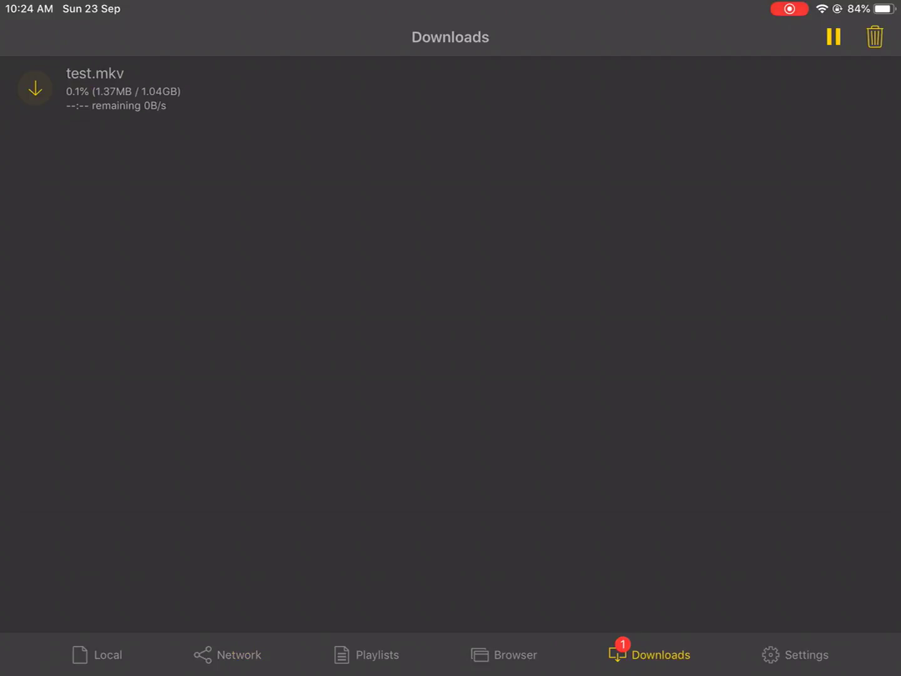